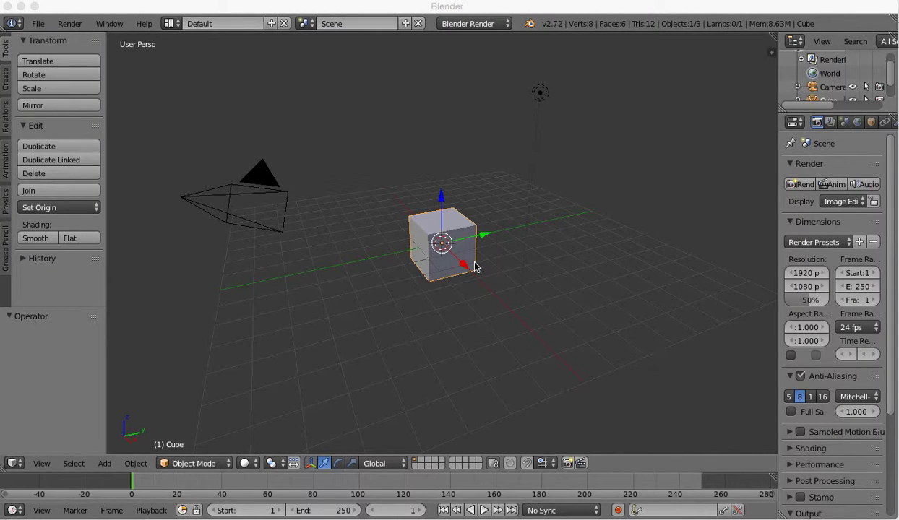
Place the 3D cursor on the cube, then drag the cube out to Y 8.164.
left_click(433, 201)
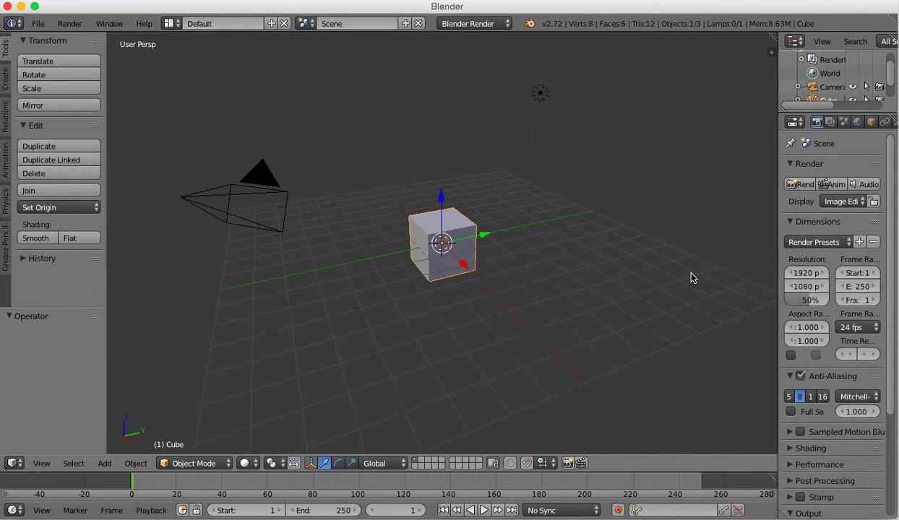
left_click(463, 254)
left_click_drag(481, 235, 628, 187)
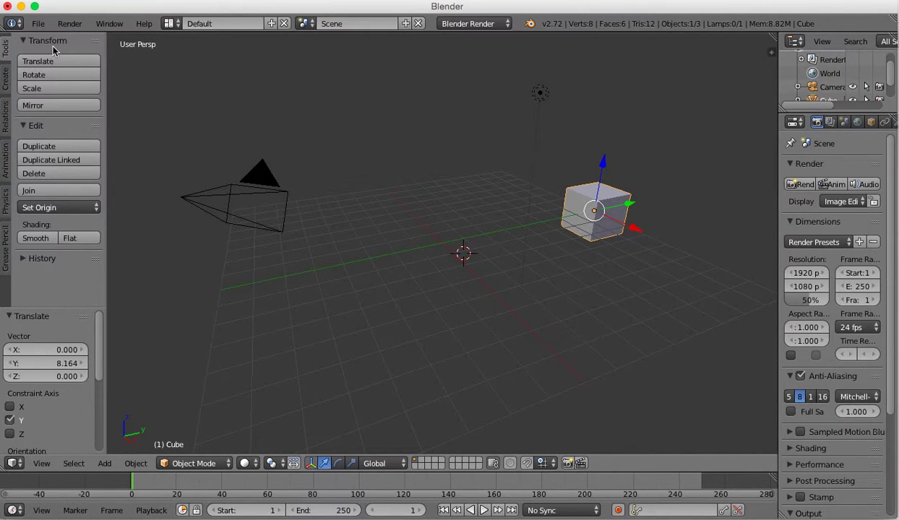
Reload the start-up file from File > New, discarding the cube's move.
left_click(42, 25)
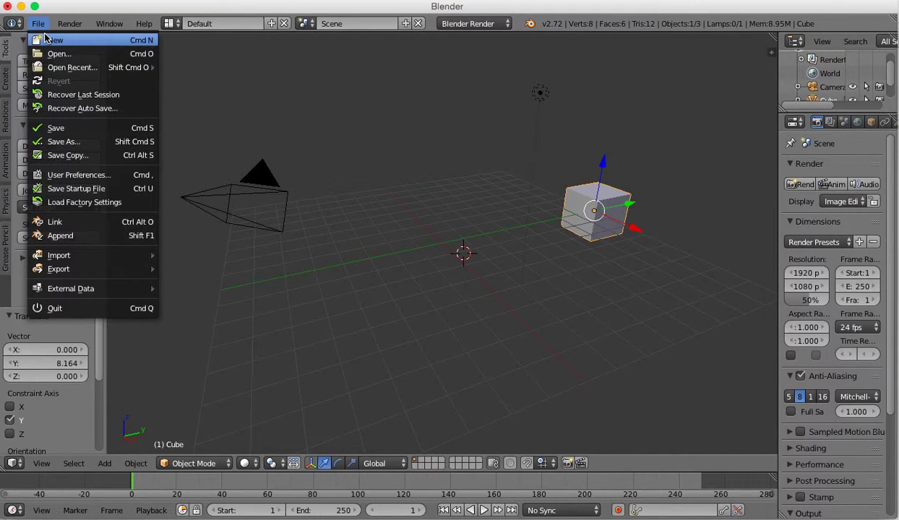
left_click(45, 39)
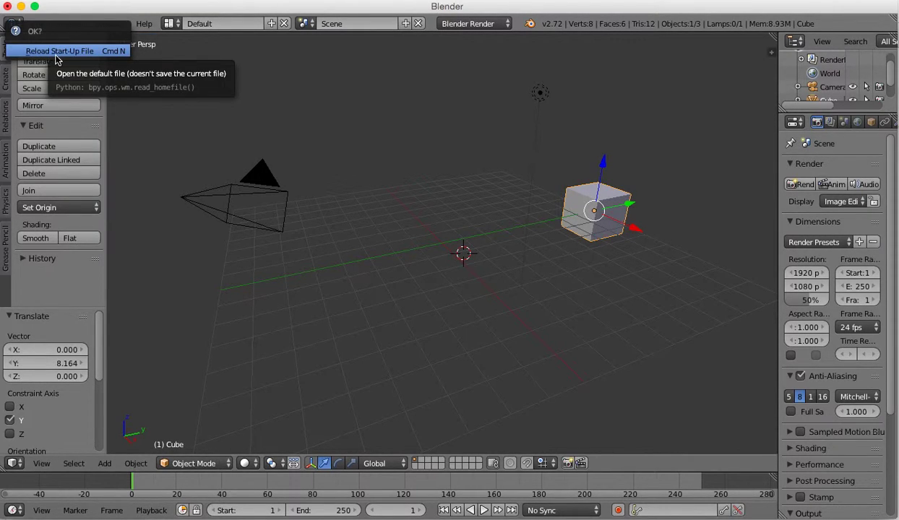
left_click(56, 52)
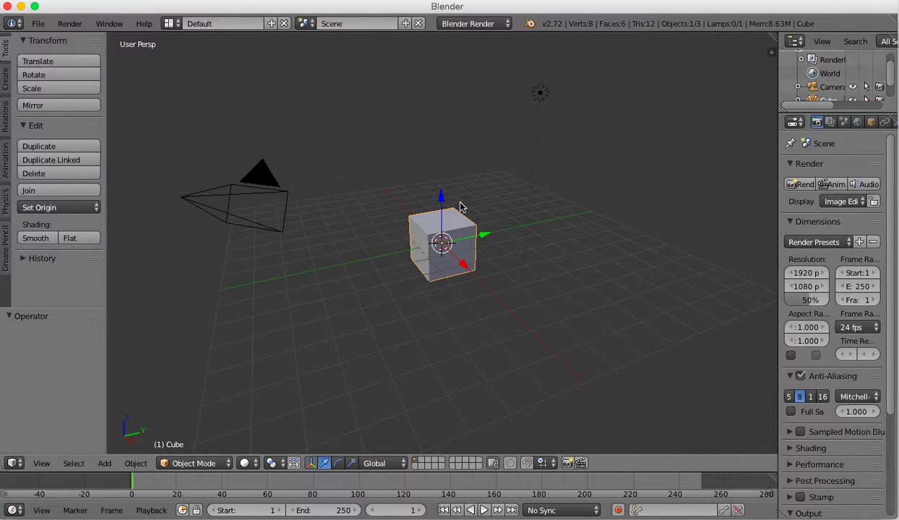
right_click(255, 189)
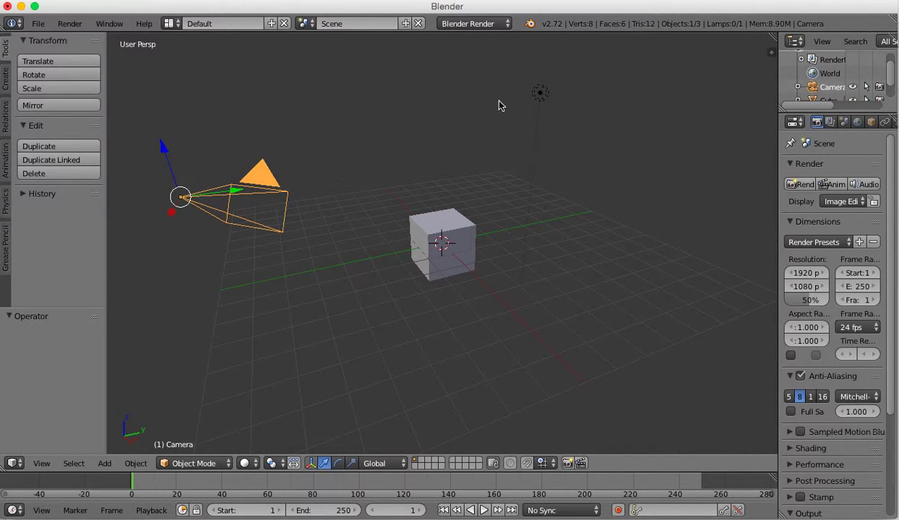
right_click(542, 95)
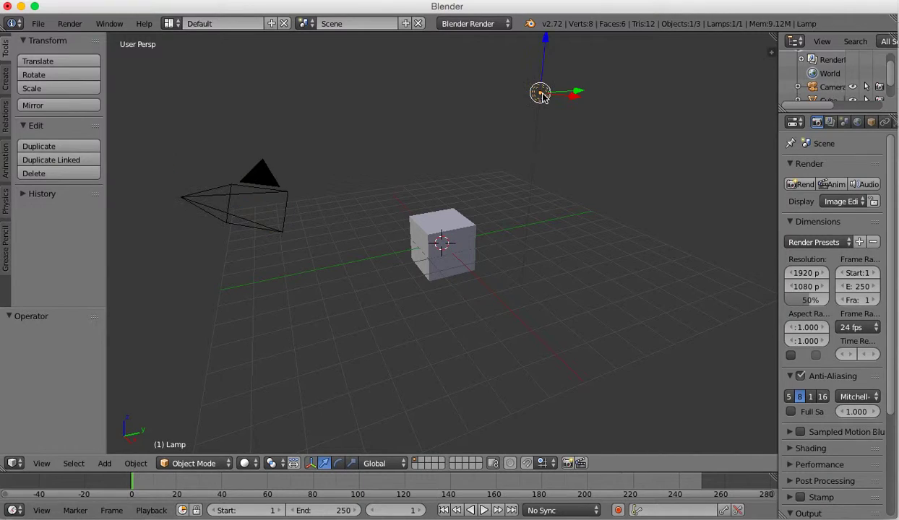
right_click(460, 235)
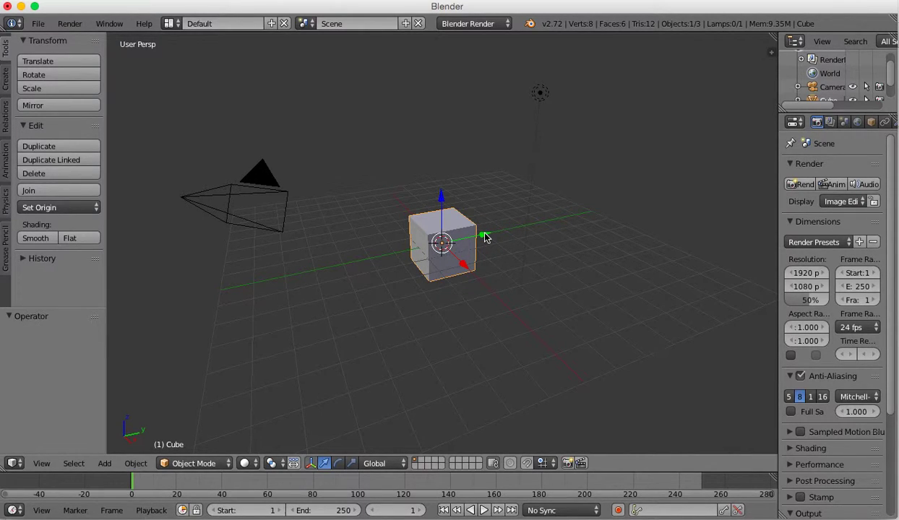
Slide the cube along Y and X, then lift it 3.327 units up the Z axis.
left_click_drag(485, 237, 464, 202)
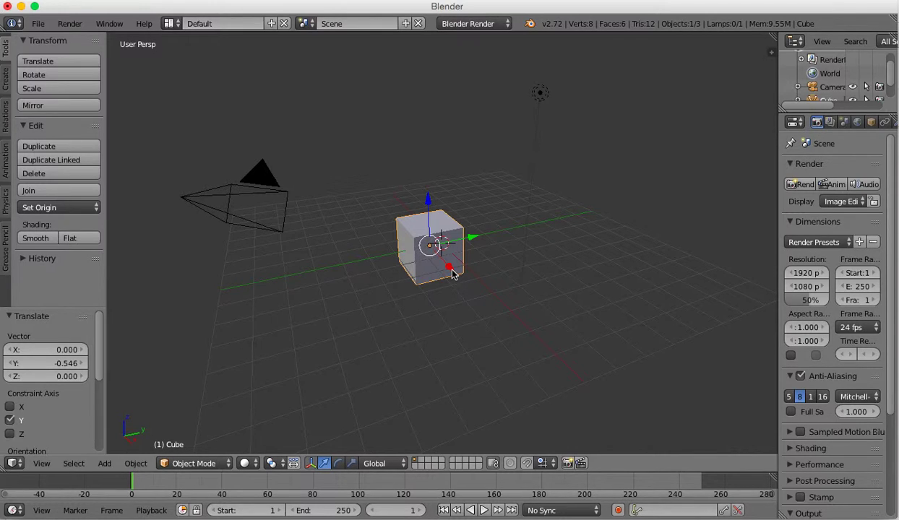
left_click_drag(452, 273, 457, 295)
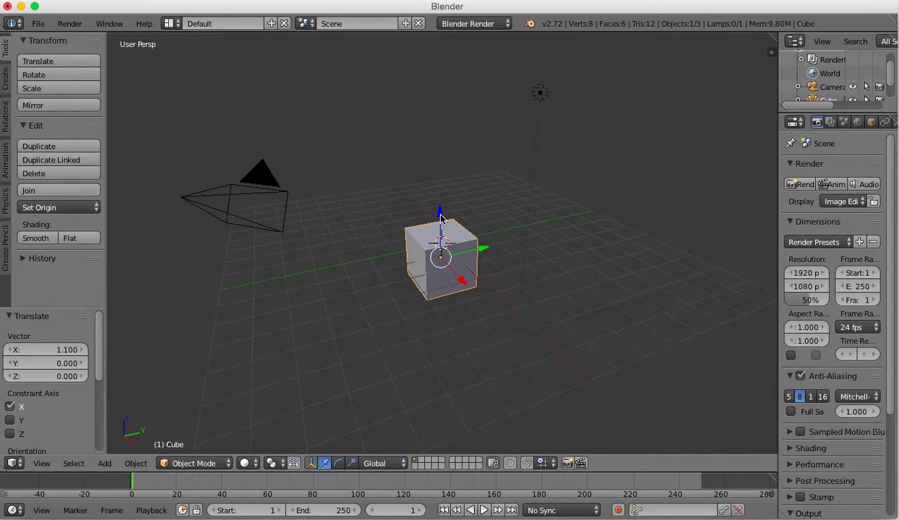
left_click_drag(441, 216, 445, 132)
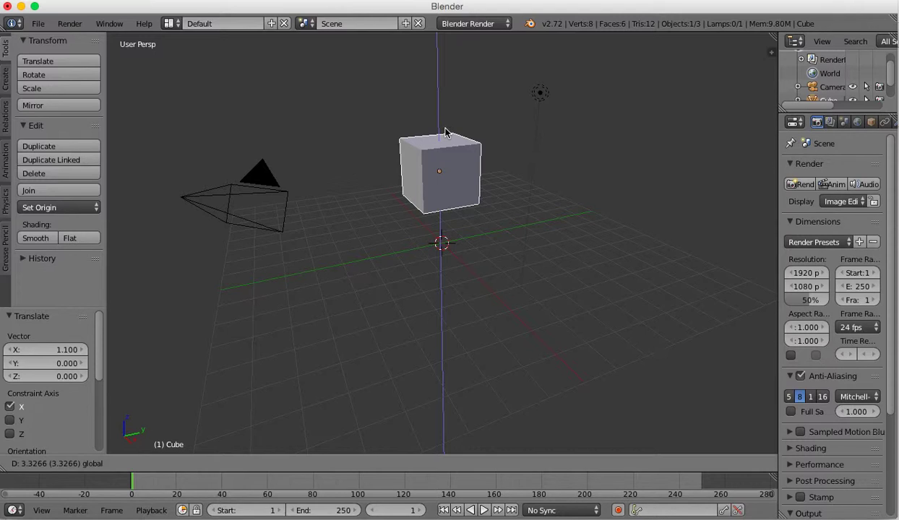
left_click_drag(445, 133, 442, 132)
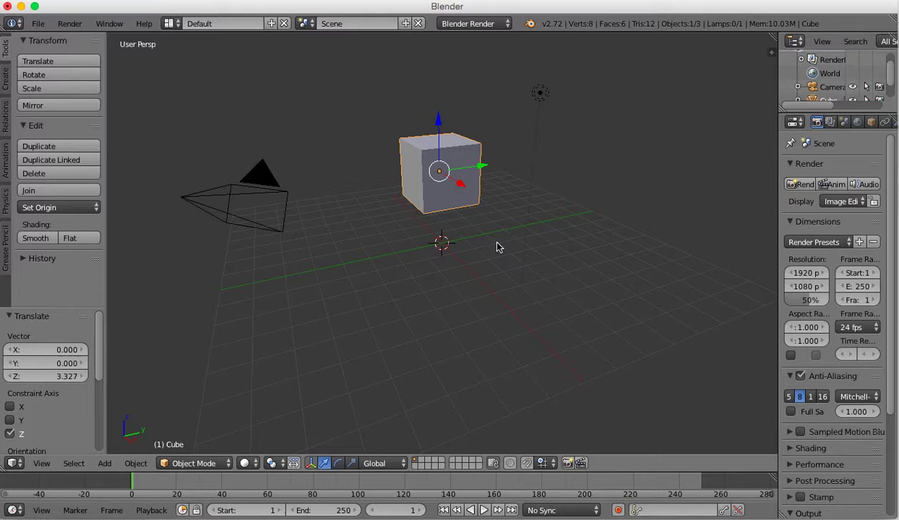
Set the 3D cursor atop the cube, cancel a free G move, and nudge it 0.070 along Y.
left_click(456, 151)
key("g")
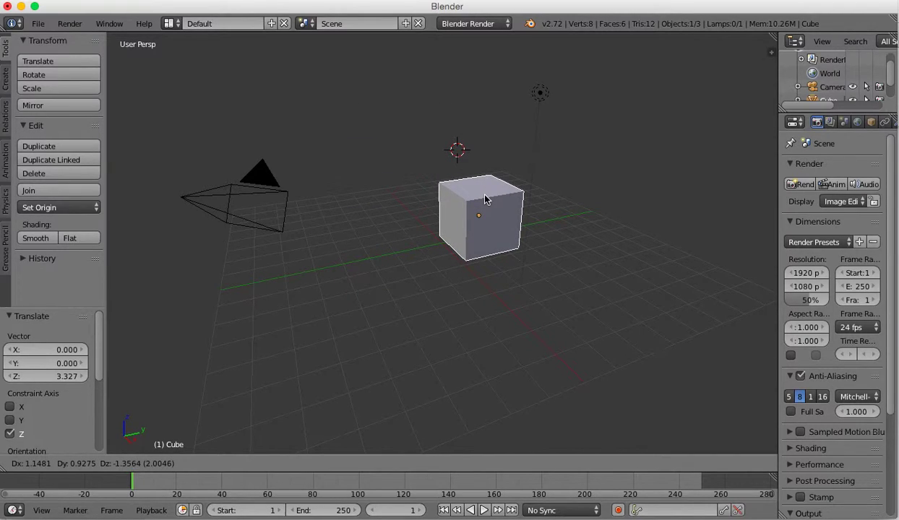
key("Escape")
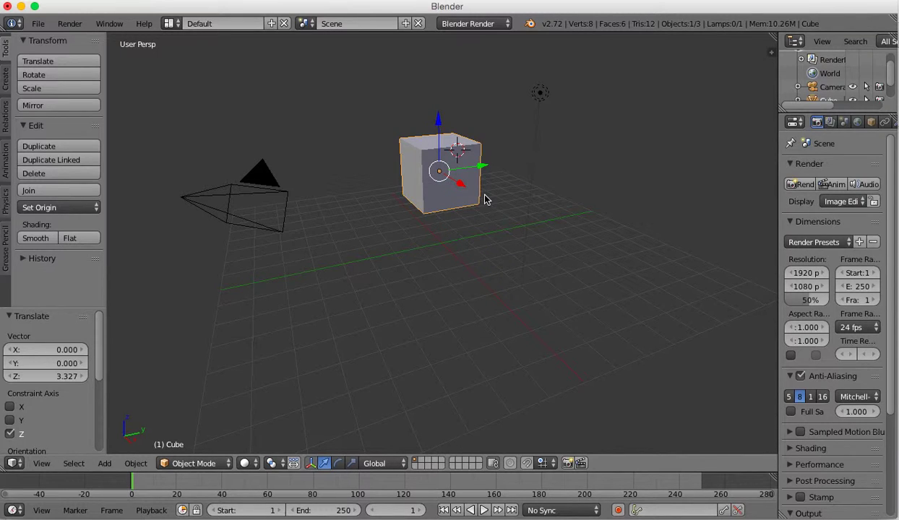
mouse_move(437, 124)
left_mouse_down()
mouse_move(443, 248)
mouse_move(439, 113)
mouse_move(441, 182)
mouse_move(443, 130)
left_mouse_up()
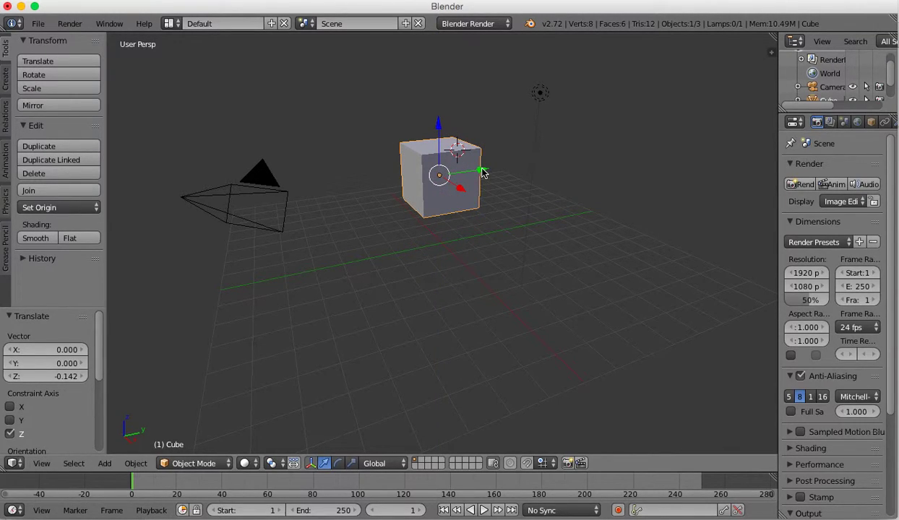
left_click_drag(482, 174, 486, 195)
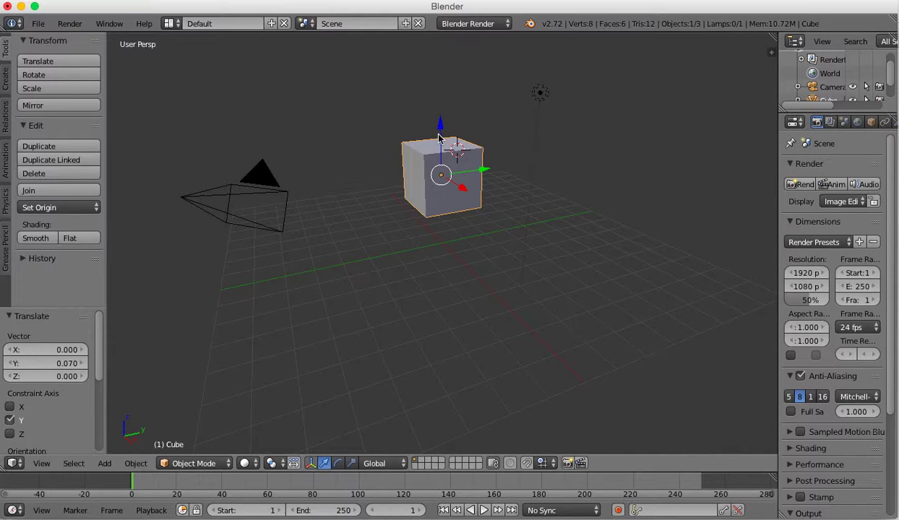
Lower the cube back to the grid, toggle the manipulator, and slide it 0.319 along Y.
left_click_drag(437, 127, 443, 195)
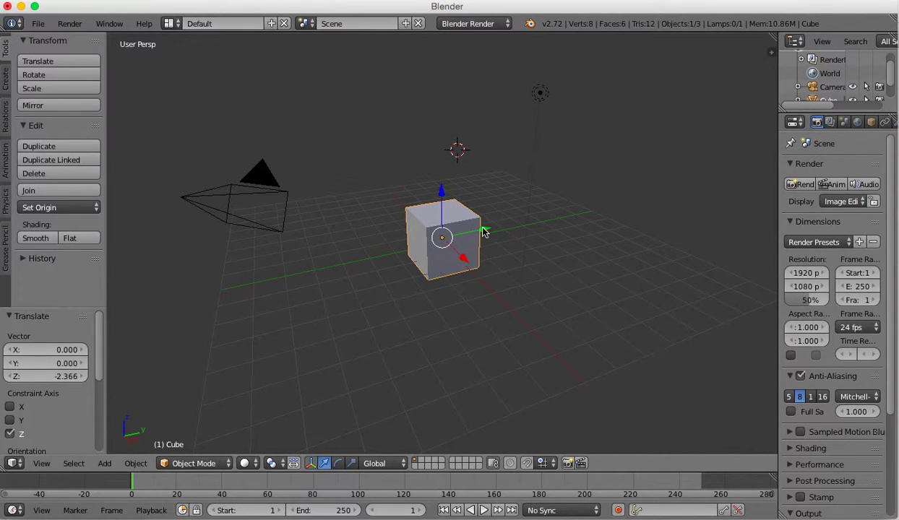
left_click_drag(484, 232, 504, 249)
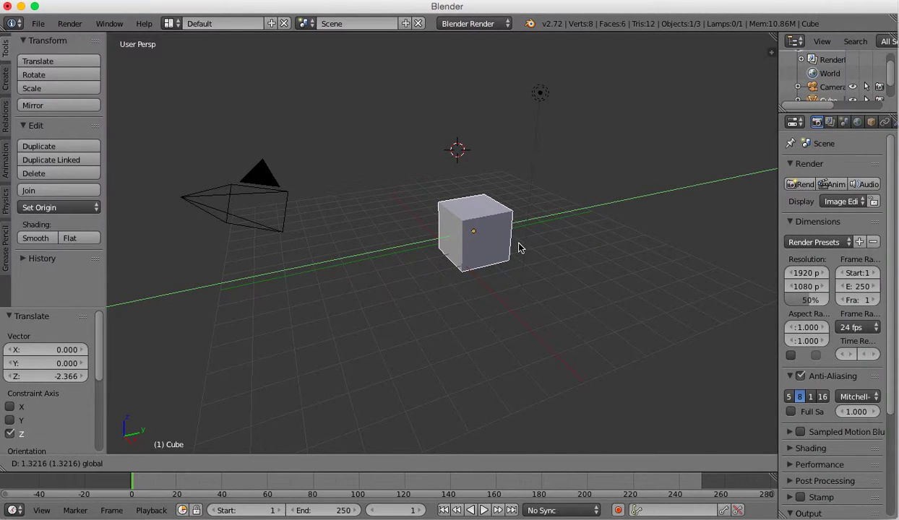
left_click(518, 248)
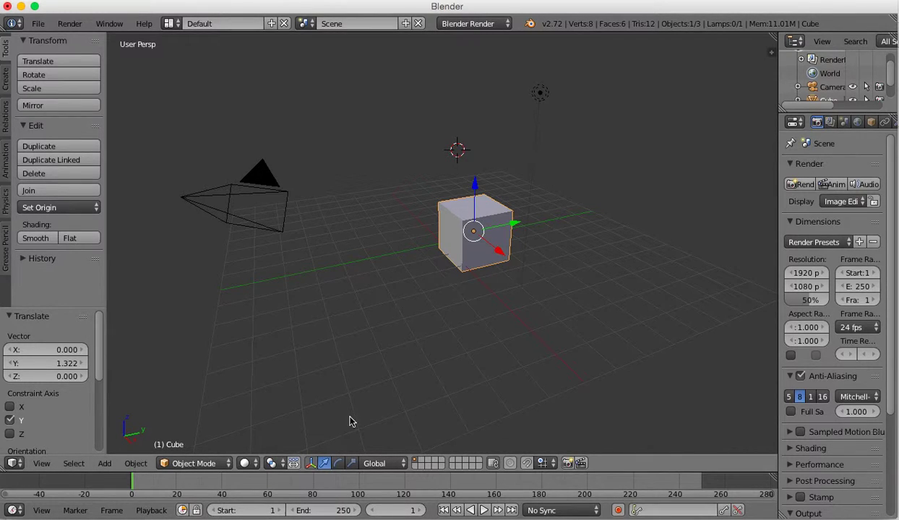
left_click(311, 466)
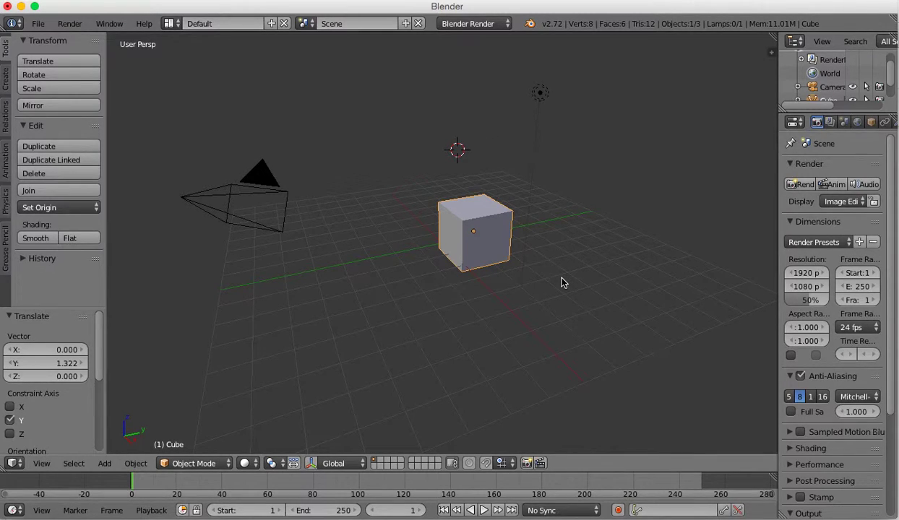
left_click(311, 463)
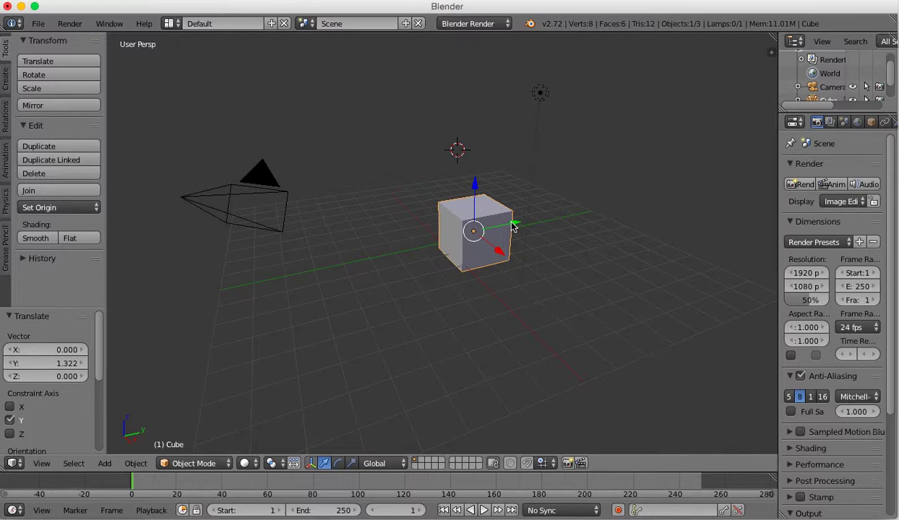
mouse_move(512, 226)
left_mouse_down()
mouse_move(600, 201)
mouse_move(429, 237)
mouse_move(521, 230)
left_mouse_up()
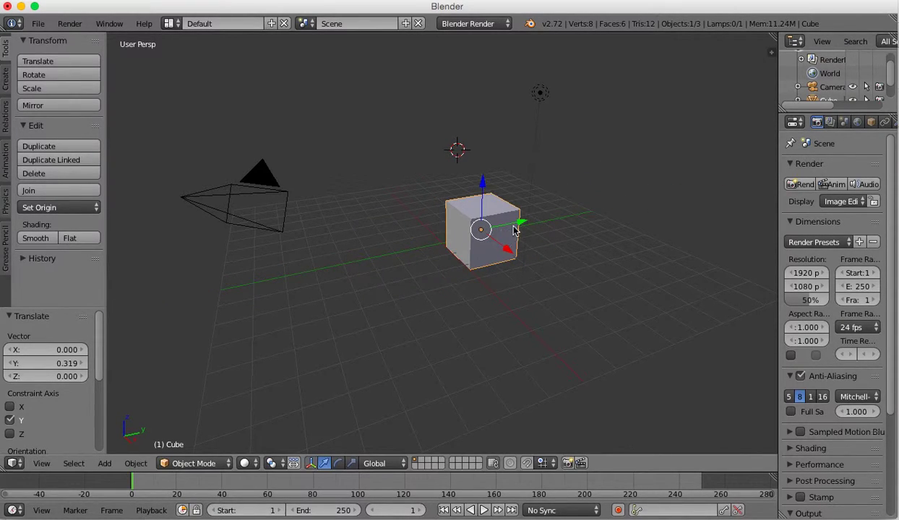
Switch to the Rotate manipulator and turn the cube about Y, X, then 25.551° about Z.
left_click(338, 464)
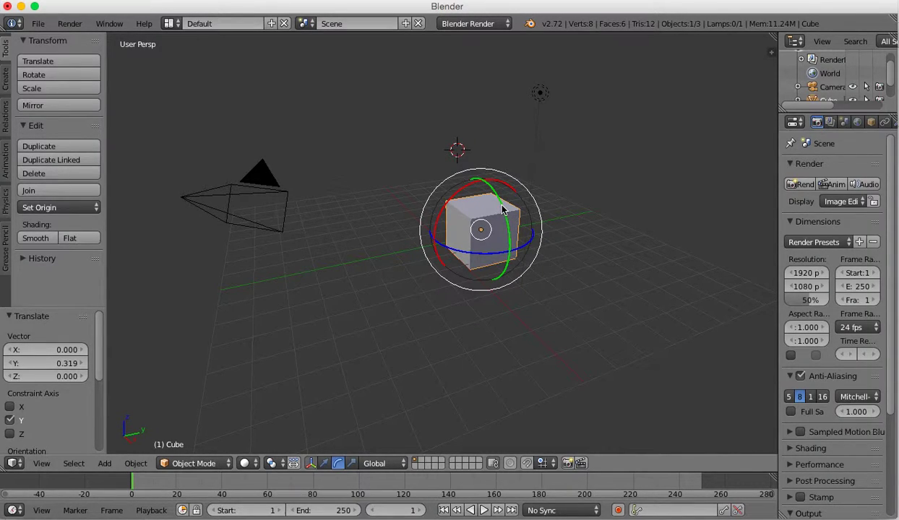
left_click_drag(504, 210, 500, 252)
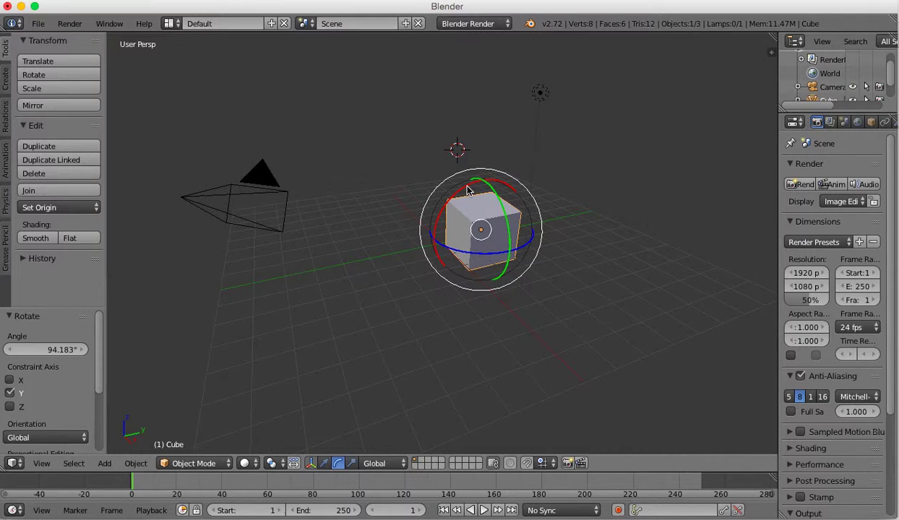
left_click_drag(467, 189, 484, 207)
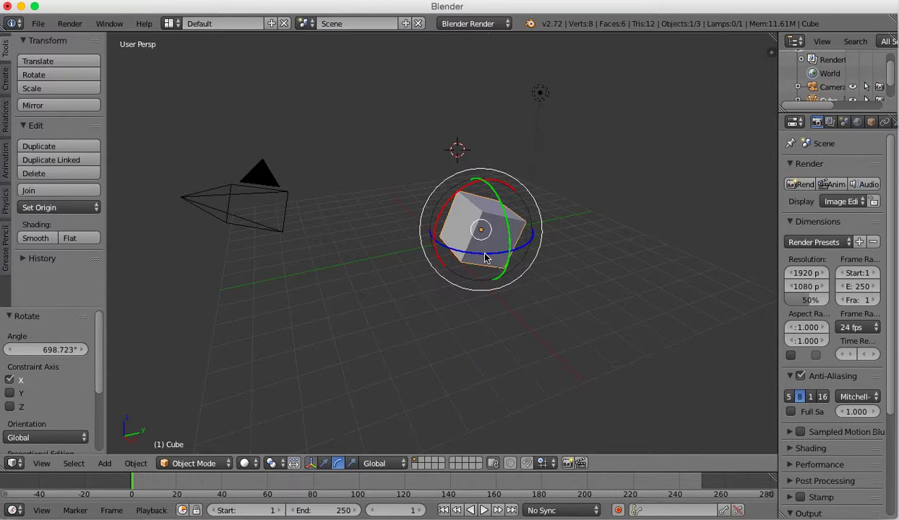
left_click_drag(485, 258, 524, 295)
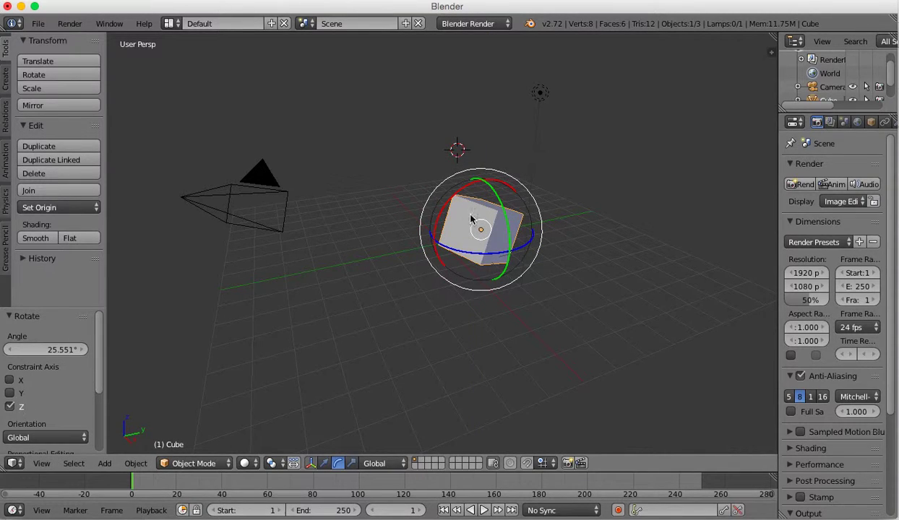
Switch to the Scale manipulator, stretch the cube along X and Y, then flatten it to 0.102 on Z.
left_click(352, 468)
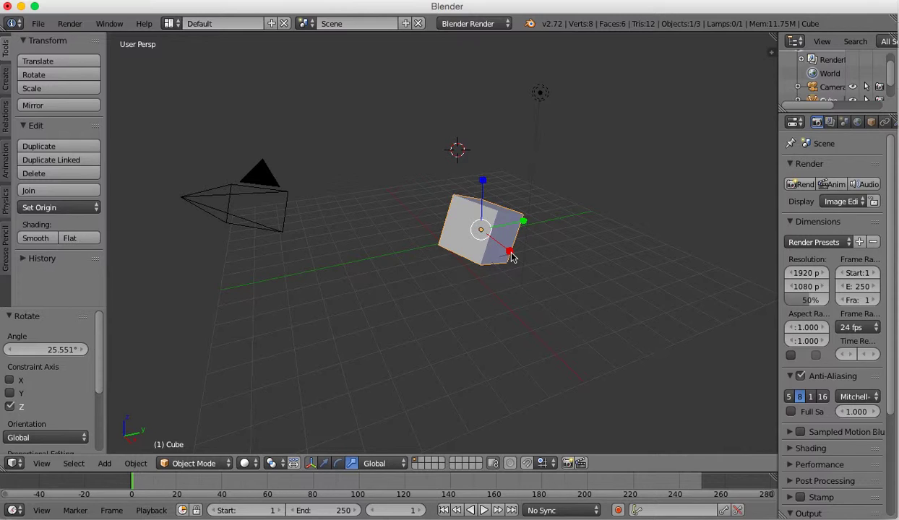
left_click_drag(510, 257, 555, 293)
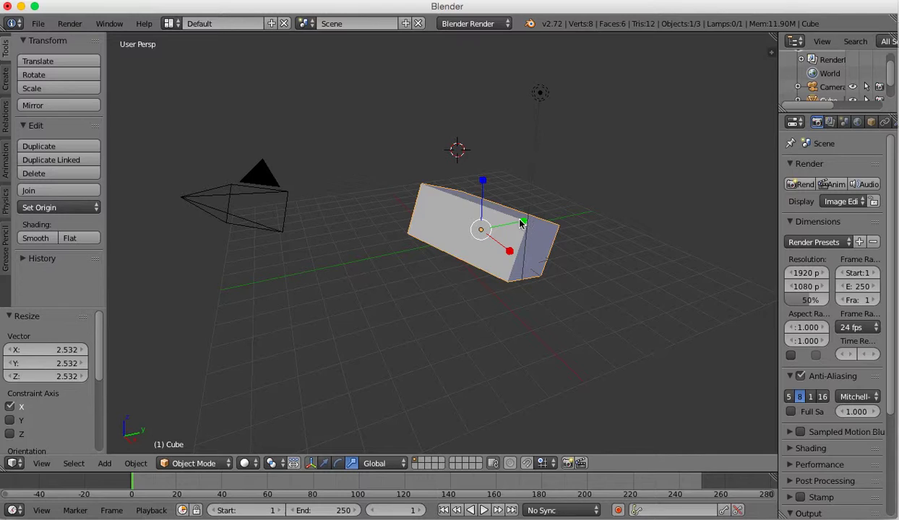
left_click_drag(525, 225, 661, 162)
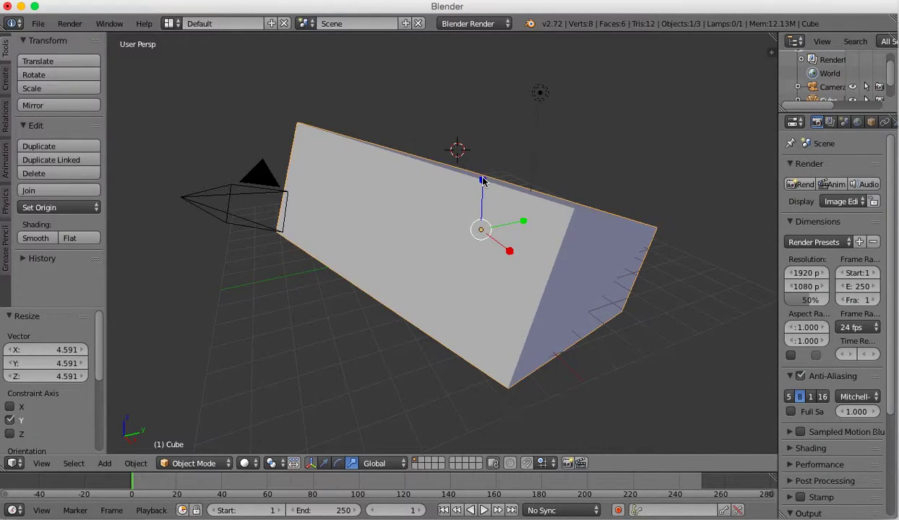
left_click_drag(482, 180, 479, 225)
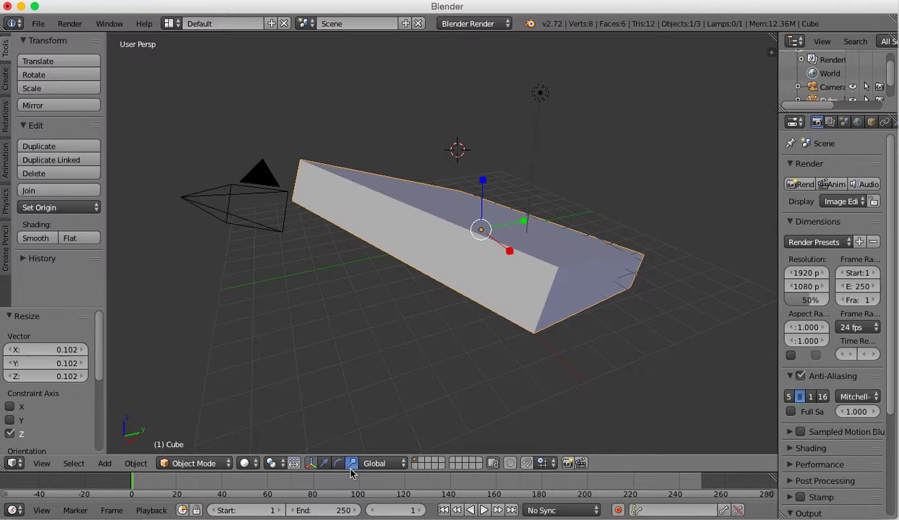